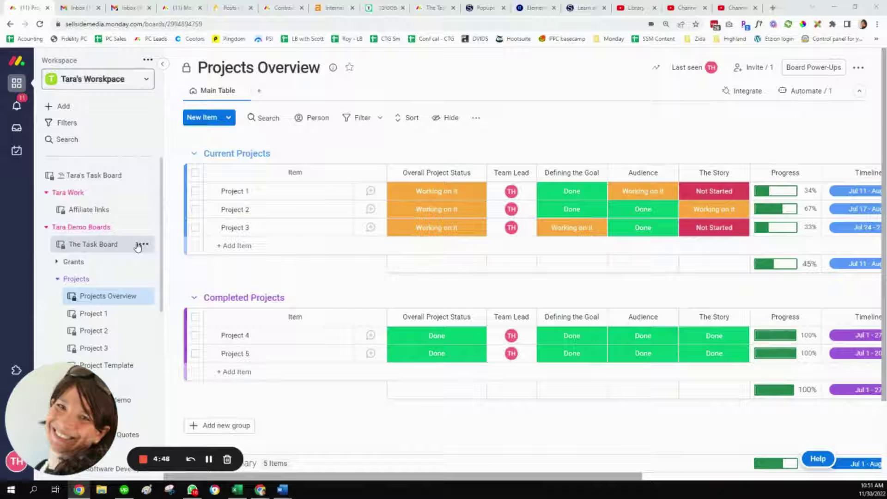
{"action": "scroll", "coordinate": [139, 244], "scroll_direction": "down", "scroll_amount": 2}
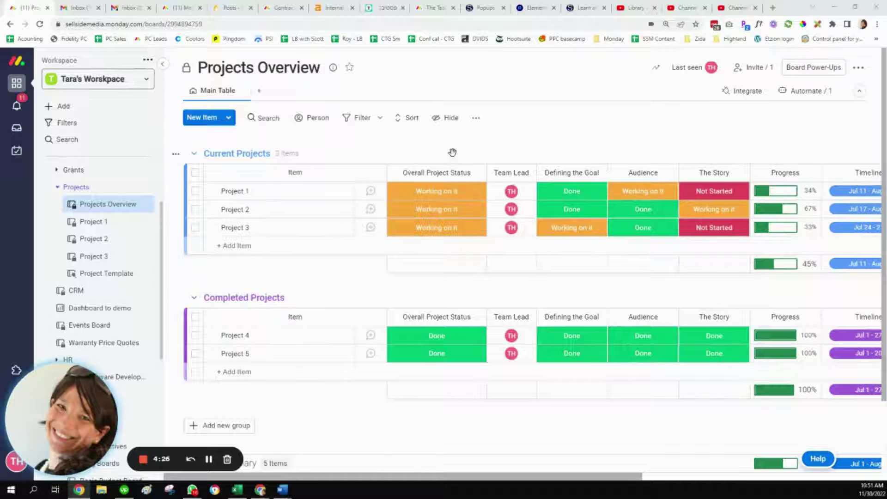
Add a Project 6 row to Current Projects
{"action": "left_click_drag", "start_coordinate": [385, 477], "coordinate": [433, 475]}
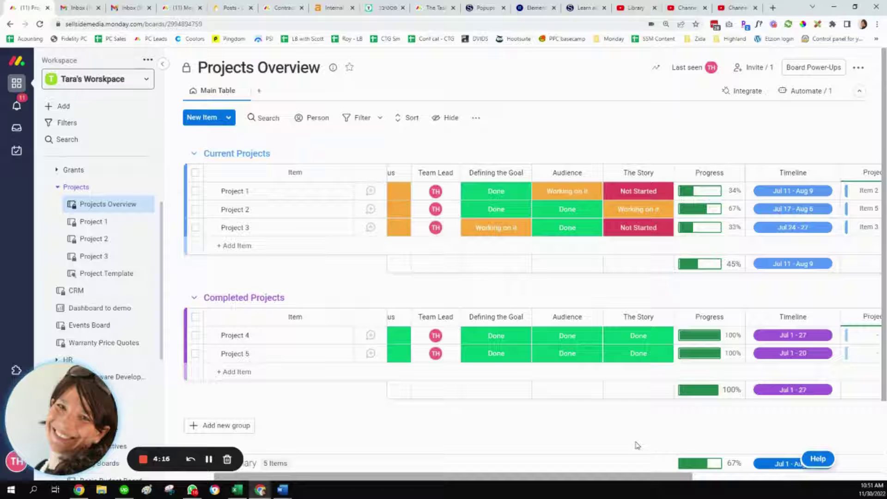
{"action": "left_click_drag", "start_coordinate": [636, 480], "coordinate": [823, 480]}
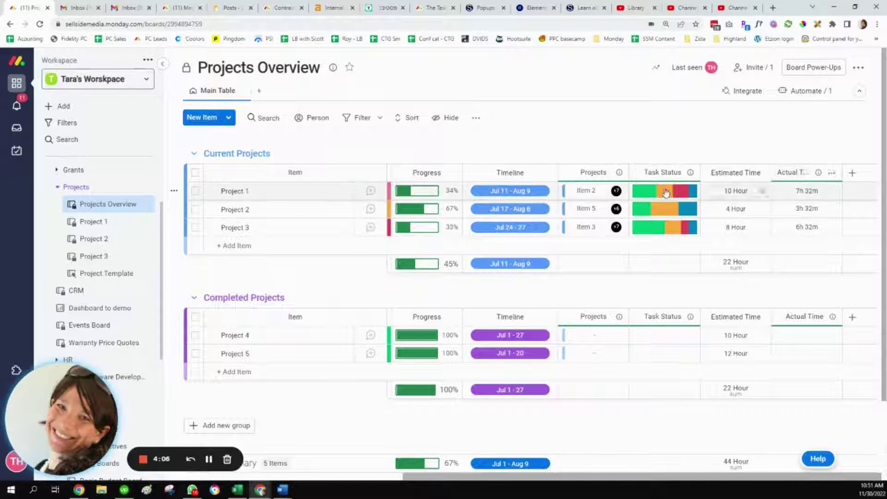
{"action": "mouse_move", "coordinate": [831, 173]}
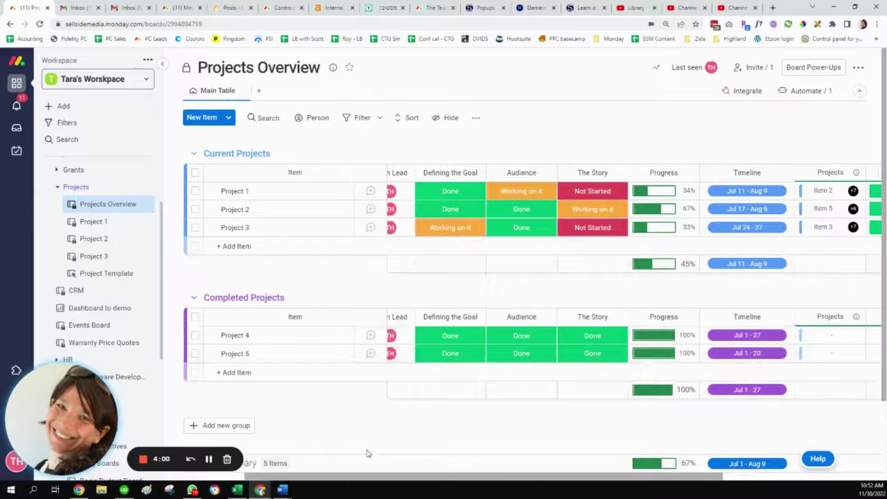
{"action": "left_click_drag", "start_coordinate": [533, 478], "coordinate": [297, 441]}
{"action": "left_click", "coordinate": [262, 246]}
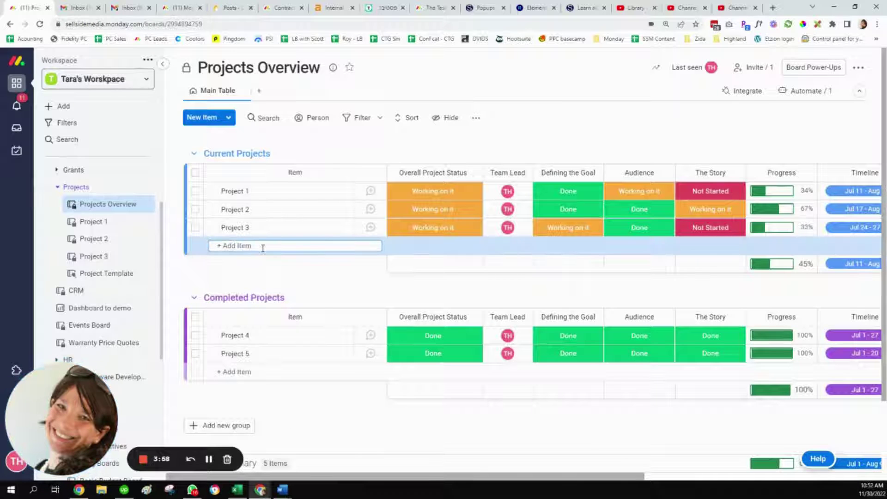
{"action": "type", "text": "Project 6"}
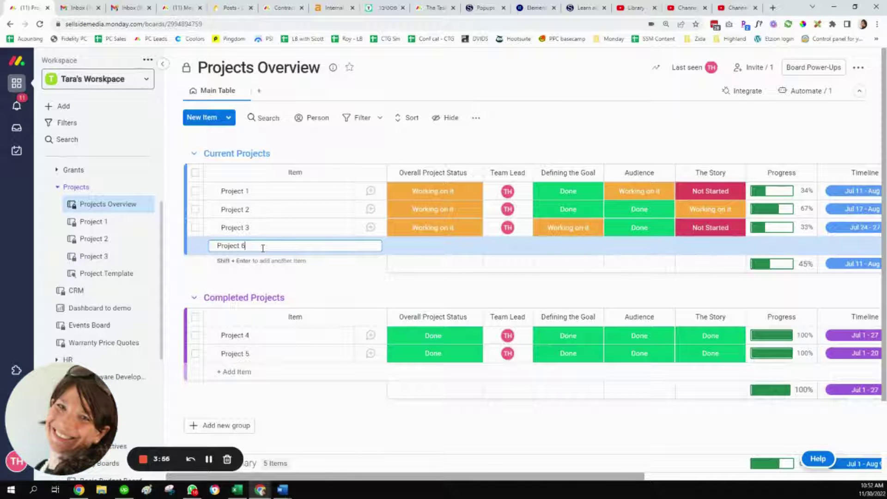
{"action": "key", "text": "Return"}
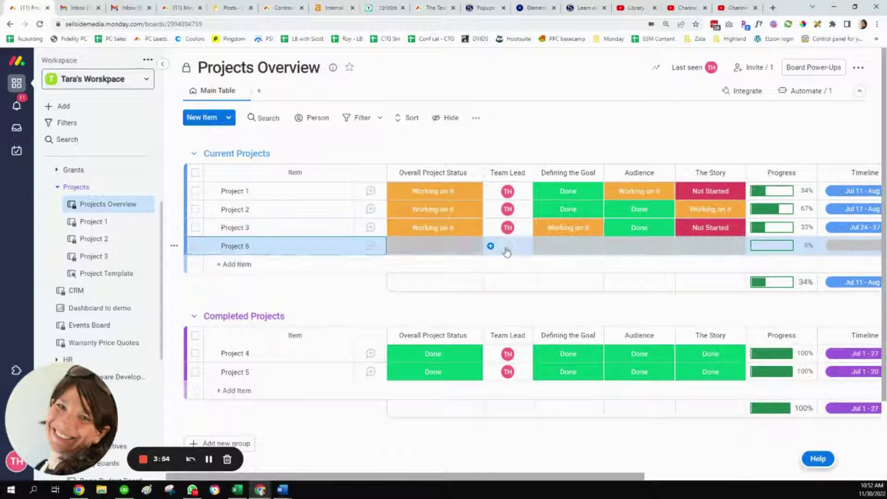
Make TH Project 6's team lead and set its timeline to Dec 1–31
{"action": "left_click", "coordinate": [508, 246]}
{"action": "left_click", "coordinate": [468, 317]}
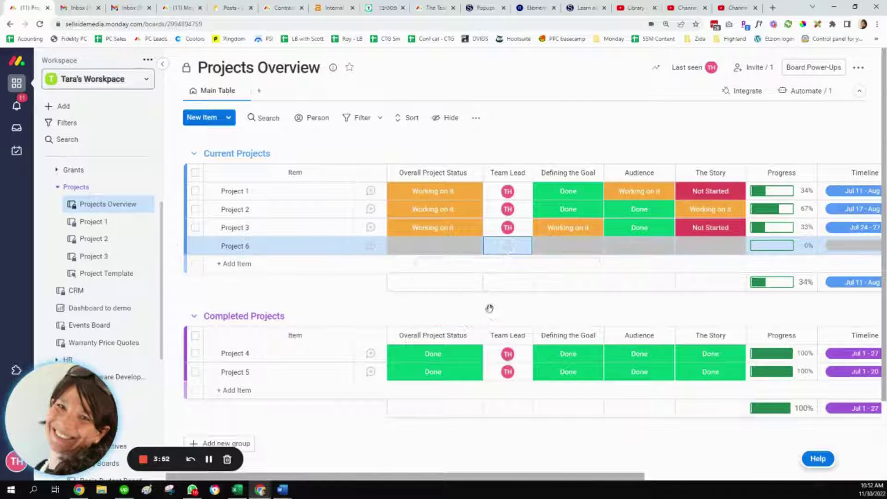
{"action": "left_click", "coordinate": [835, 248]}
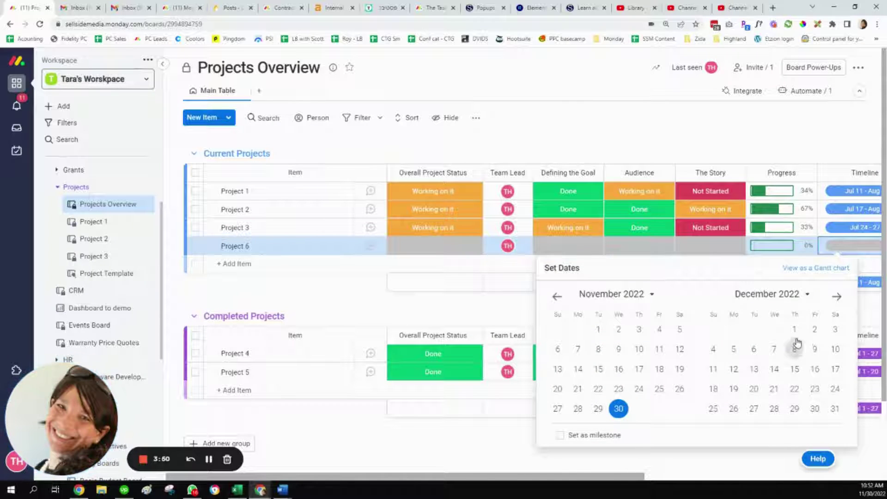
{"action": "left_click", "coordinate": [834, 409]}
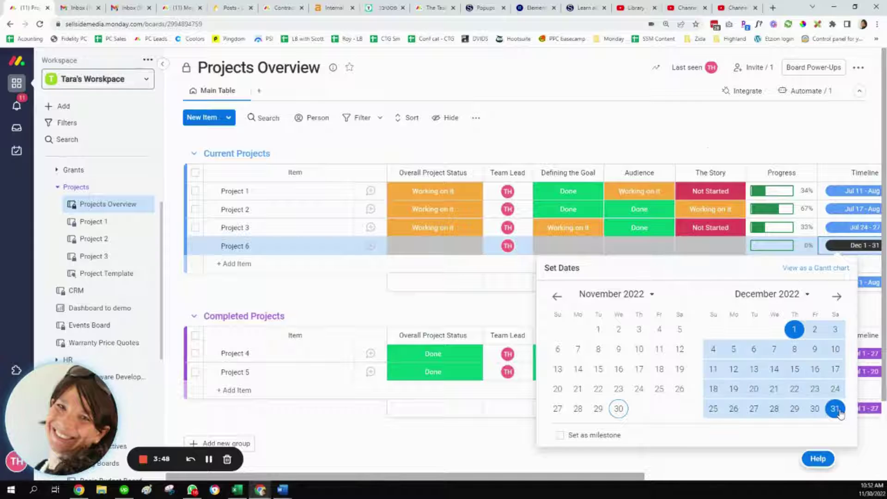
{"action": "left_click", "coordinate": [718, 142]}
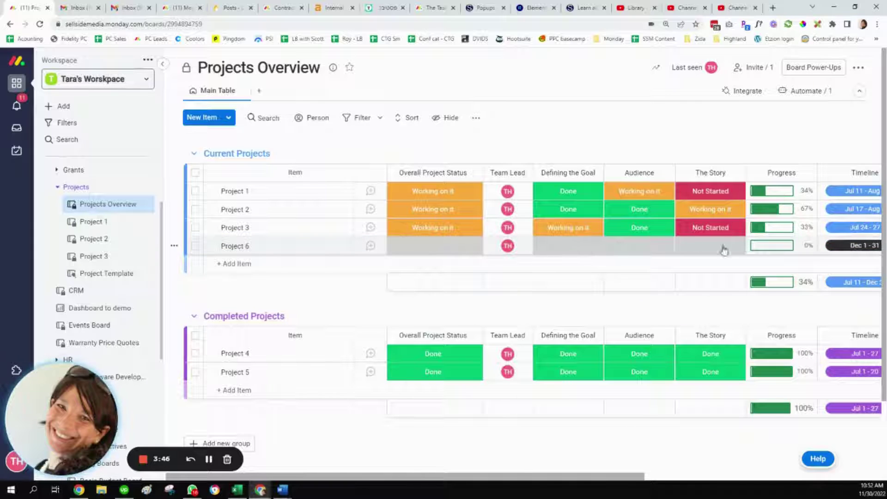
Mark Project 6 Contract Signed and move its board above Project Template in the sidebar
{"action": "left_click", "coordinate": [429, 247]}
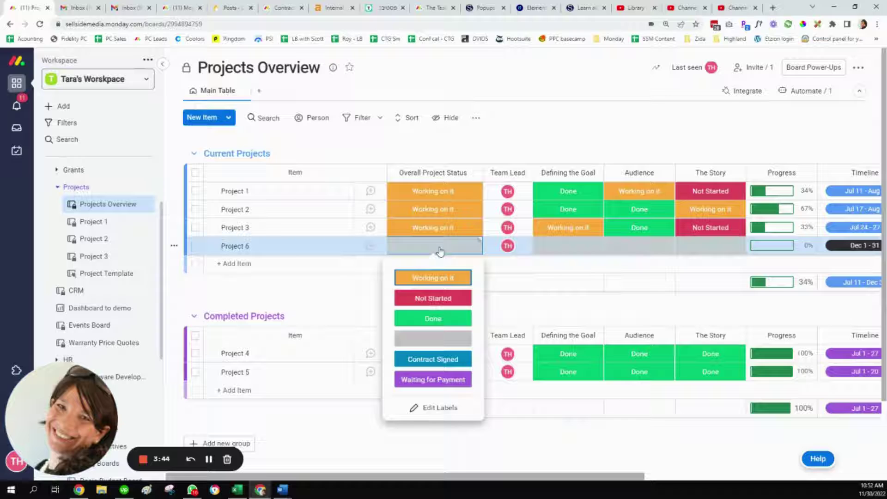
{"action": "left_click", "coordinate": [416, 365]}
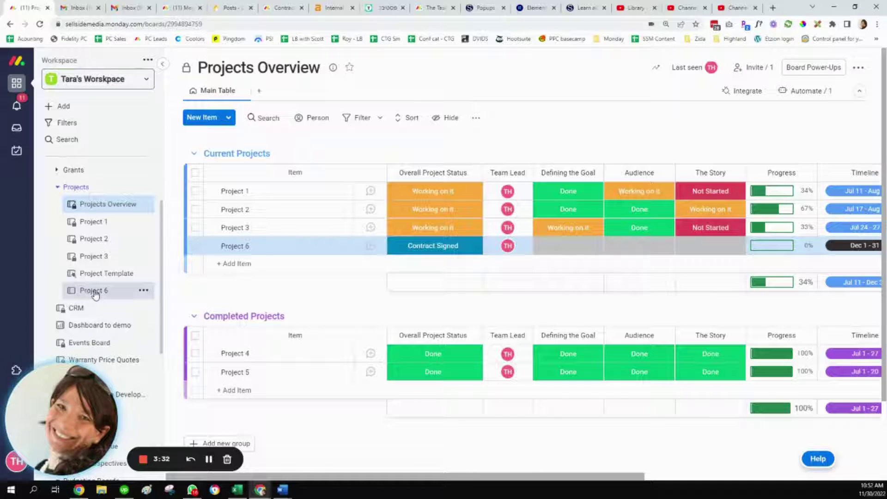
{"action": "left_click_drag", "start_coordinate": [95, 293], "coordinate": [95, 270]}
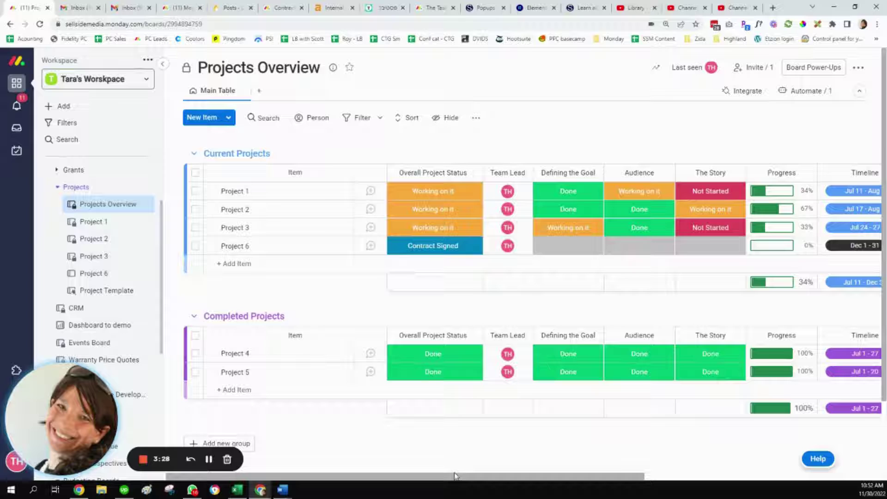
{"action": "left_click_drag", "start_coordinate": [459, 479], "coordinate": [685, 480]}
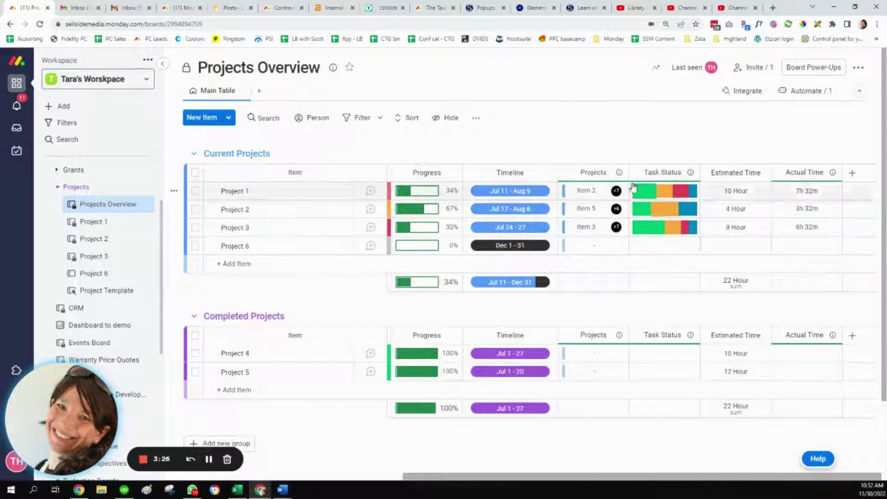
Add the Project 6 board to the Projects column's connected boards
{"action": "left_click", "coordinate": [619, 174]}
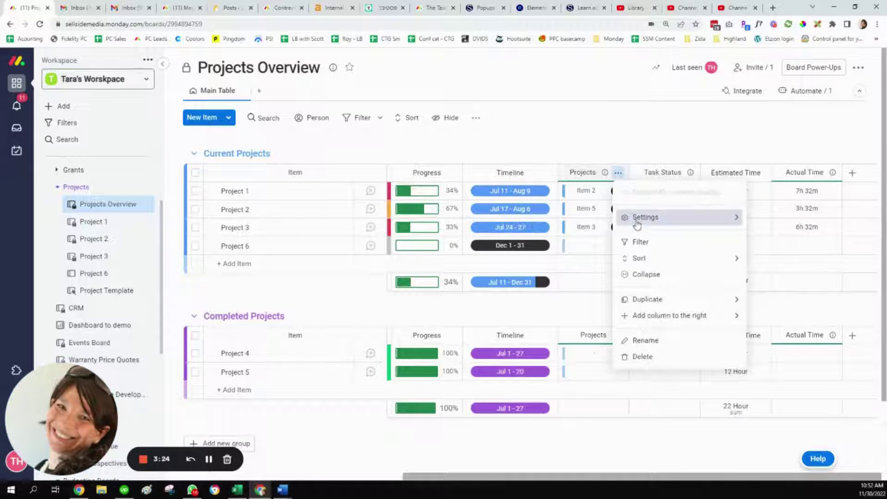
{"action": "mouse_move", "coordinate": [646, 217]}
{"action": "left_click", "coordinate": [766, 221]}
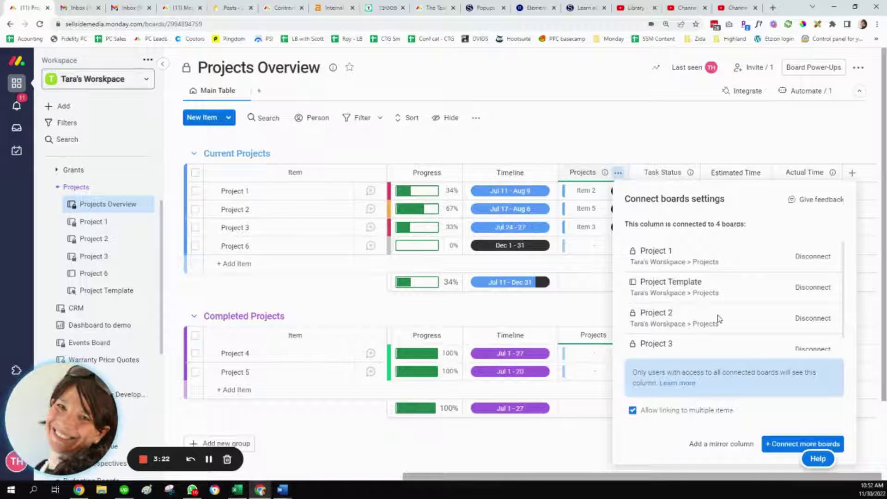
{"action": "scroll", "coordinate": [718, 318], "scroll_direction": "down", "scroll_amount": 1}
{"action": "scroll", "coordinate": [699, 307], "scroll_direction": "down", "scroll_amount": 3}
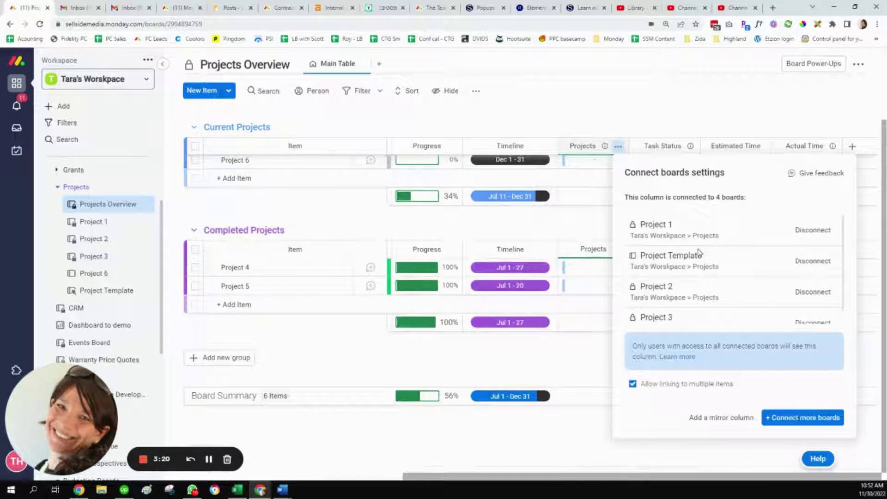
{"action": "scroll", "coordinate": [705, 267], "scroll_direction": "down", "scroll_amount": 1}
{"action": "left_click", "coordinate": [782, 419]}
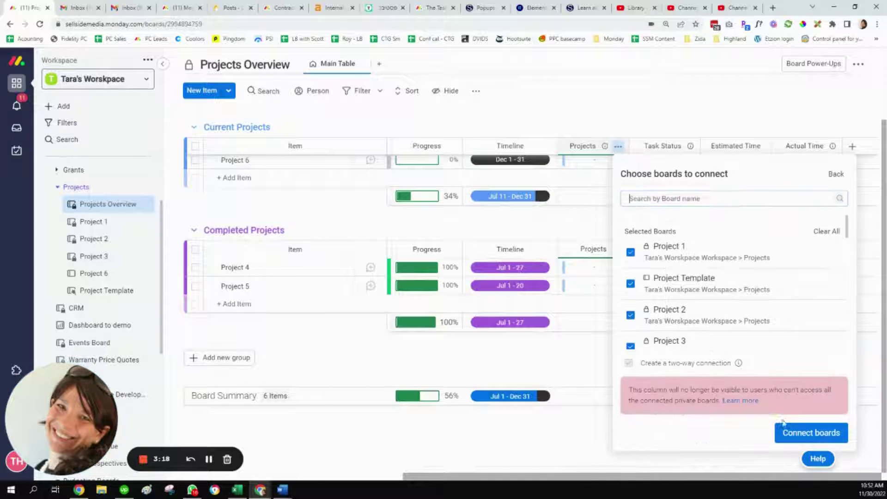
{"action": "left_click", "coordinate": [630, 197]}
{"action": "type", "text": "project 6"}
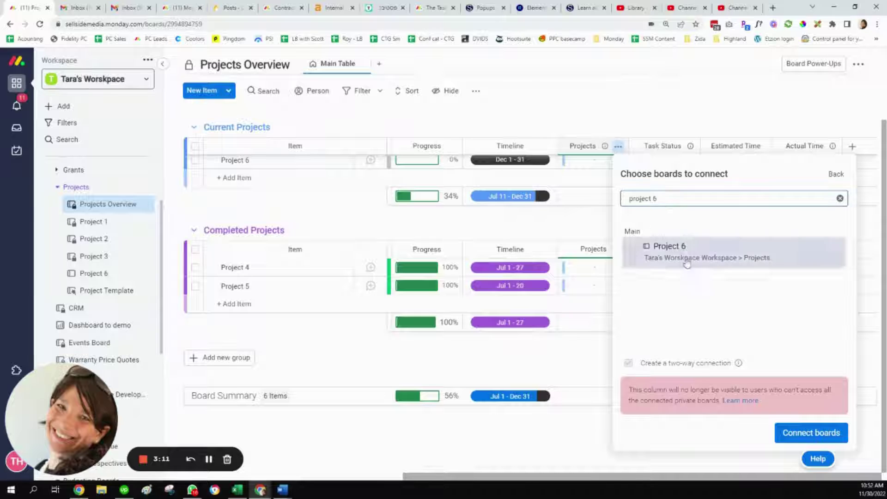
{"action": "left_click", "coordinate": [810, 433]}
{"action": "scroll", "coordinate": [608, 235], "scroll_direction": "up", "scroll_amount": 2}
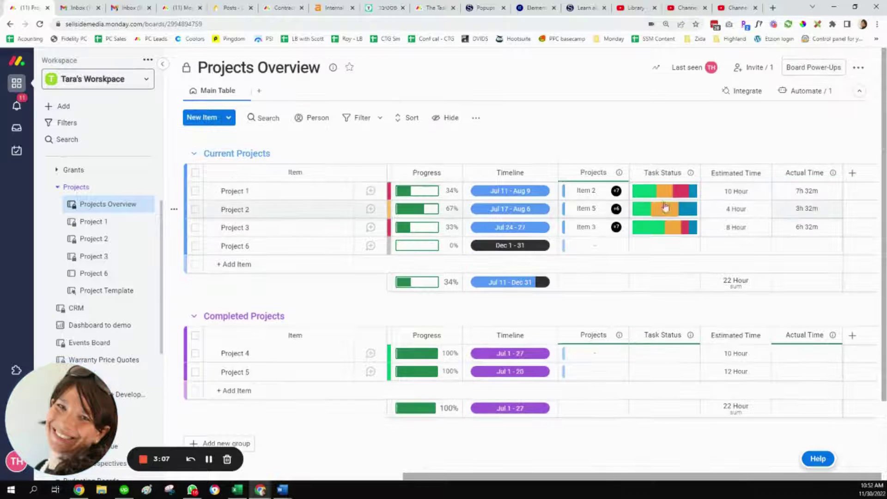
Set Task Status and Actual Time to mirror each board's Status and Time Tracking columns
{"action": "left_click", "coordinate": [688, 173]}
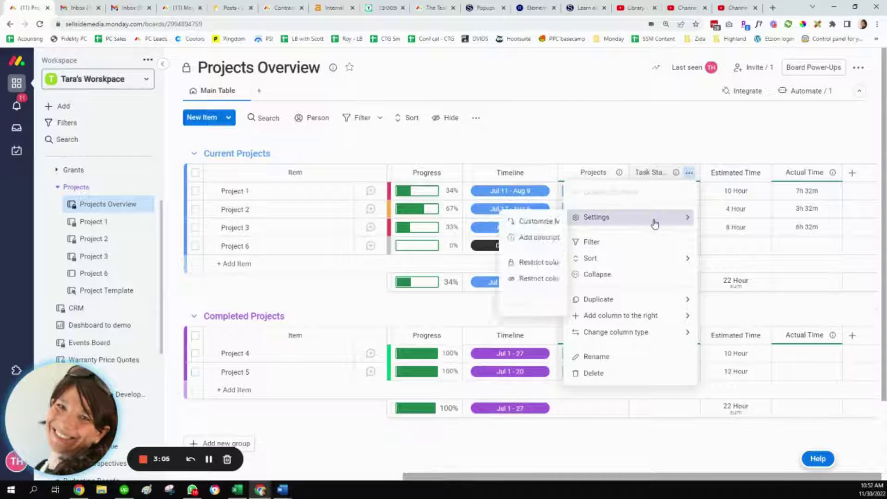
{"action": "left_click", "coordinate": [519, 225]}
{"action": "scroll", "coordinate": [589, 308], "scroll_direction": "down", "scroll_amount": 1}
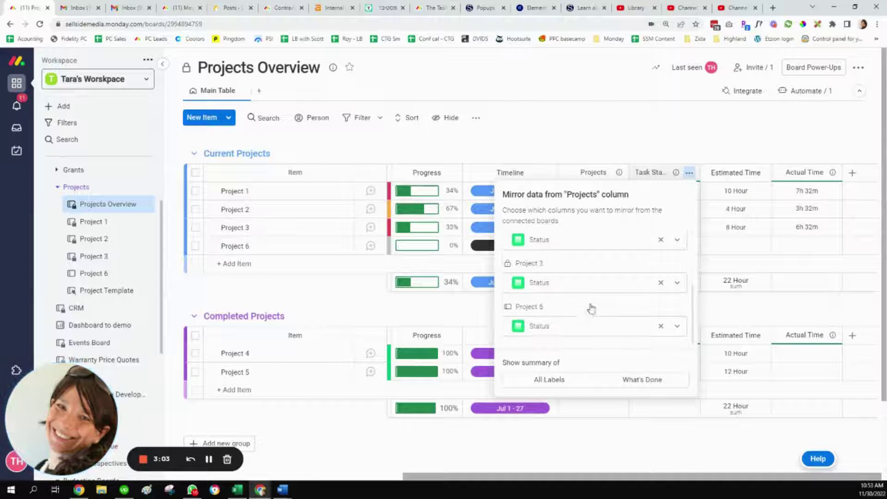
{"action": "scroll", "coordinate": [594, 299], "scroll_direction": "down", "scroll_amount": 2}
{"action": "left_click", "coordinate": [743, 122]}
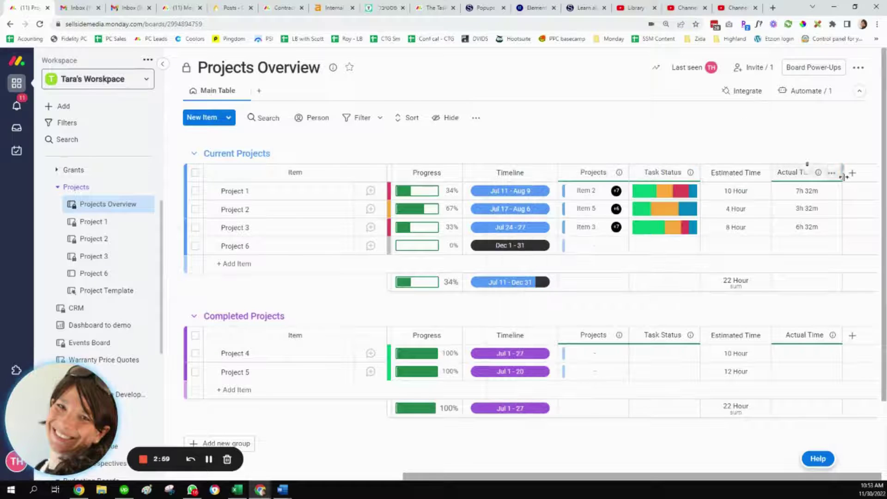
{"action": "left_click", "coordinate": [831, 171]}
{"action": "left_click", "coordinate": [684, 222]}
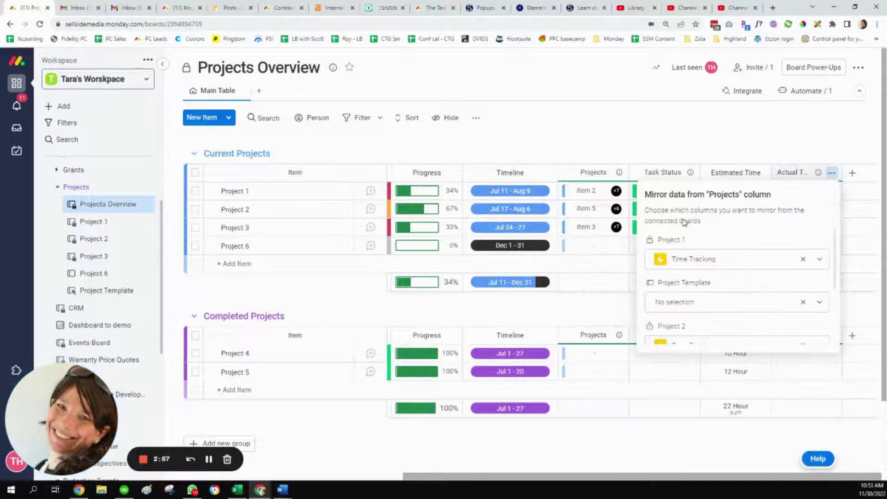
{"action": "scroll", "coordinate": [712, 283], "scroll_direction": "down", "scroll_amount": 2}
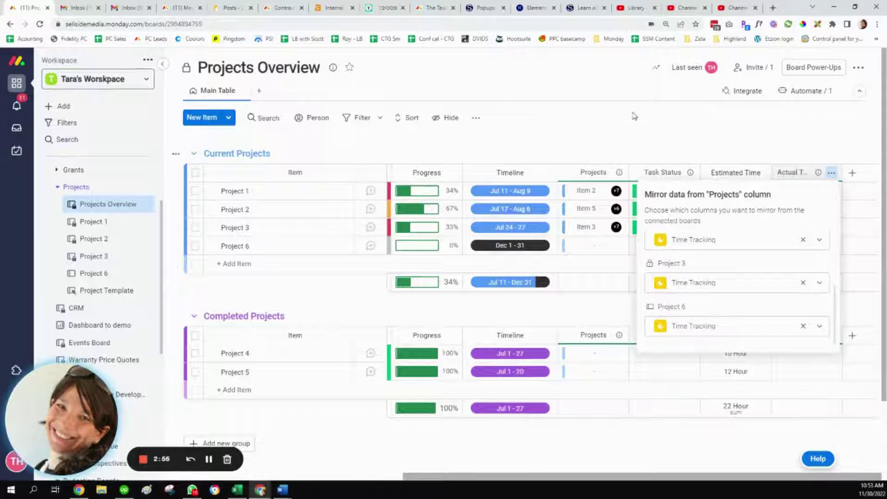
{"action": "left_click", "coordinate": [624, 131]}
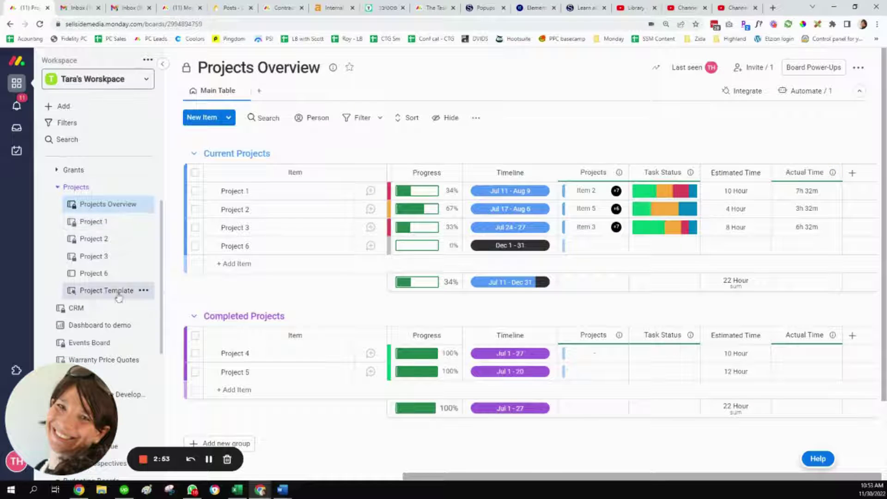
On the Project 6 board, change the new-item default project link from Project 1 to Project 6
{"action": "left_click", "coordinate": [95, 275]}
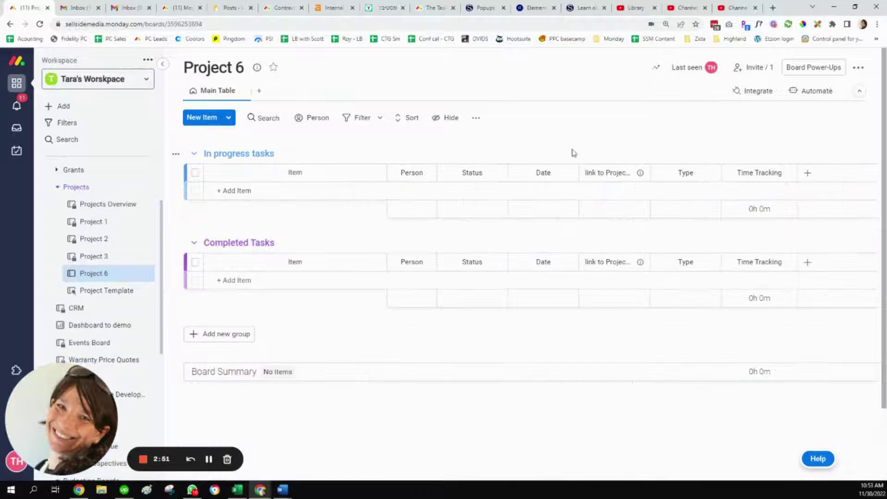
{"action": "left_click", "coordinate": [475, 120]}
{"action": "left_click", "coordinate": [544, 147]}
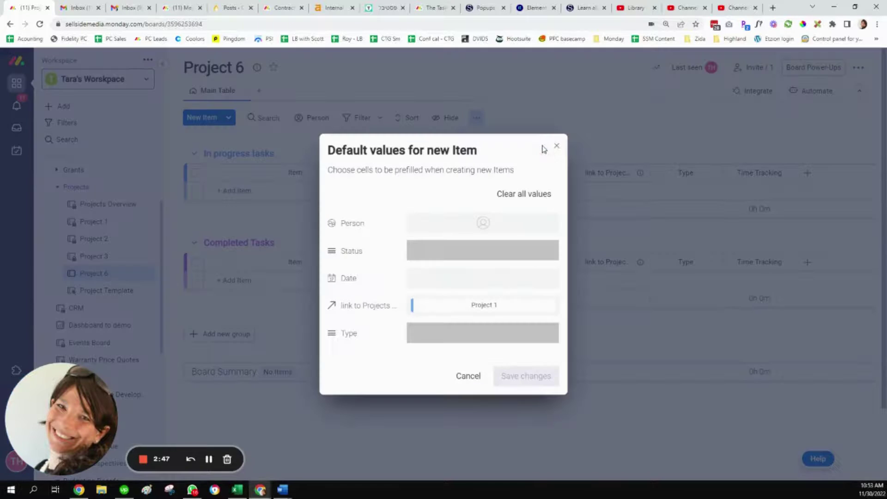
{"action": "left_click", "coordinate": [413, 305]}
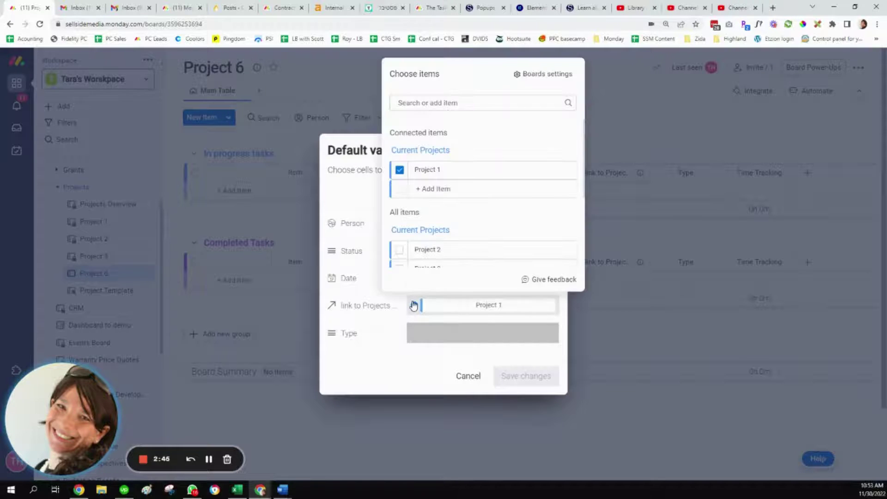
{"action": "left_click", "coordinate": [412, 304]}
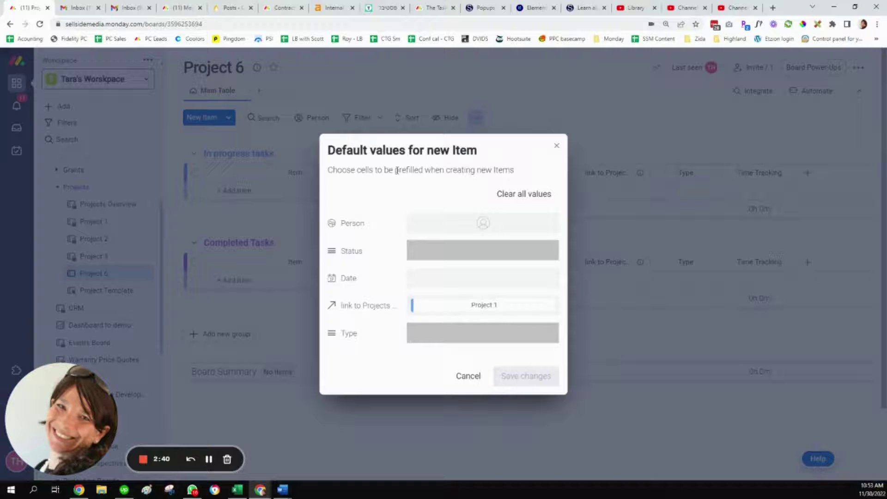
{"action": "left_click", "coordinate": [412, 306]}
{"action": "left_click", "coordinate": [399, 170]}
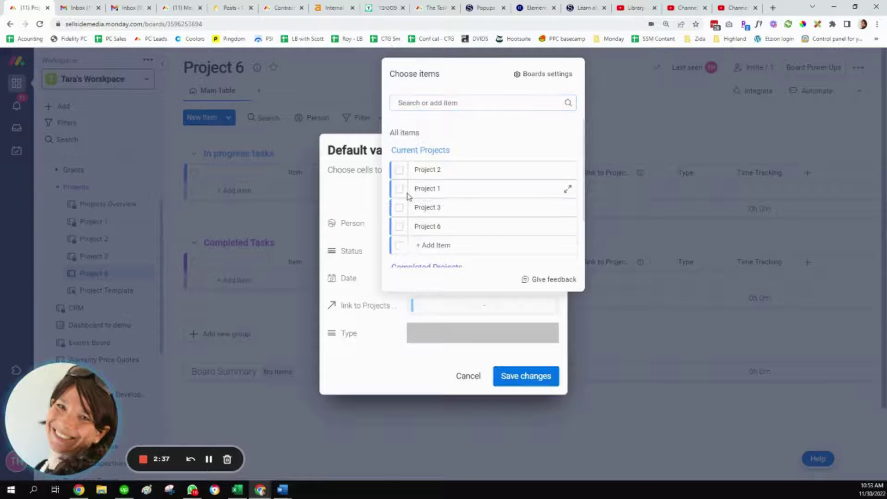
{"action": "left_click", "coordinate": [399, 229]}
{"action": "left_click", "coordinate": [528, 375]}
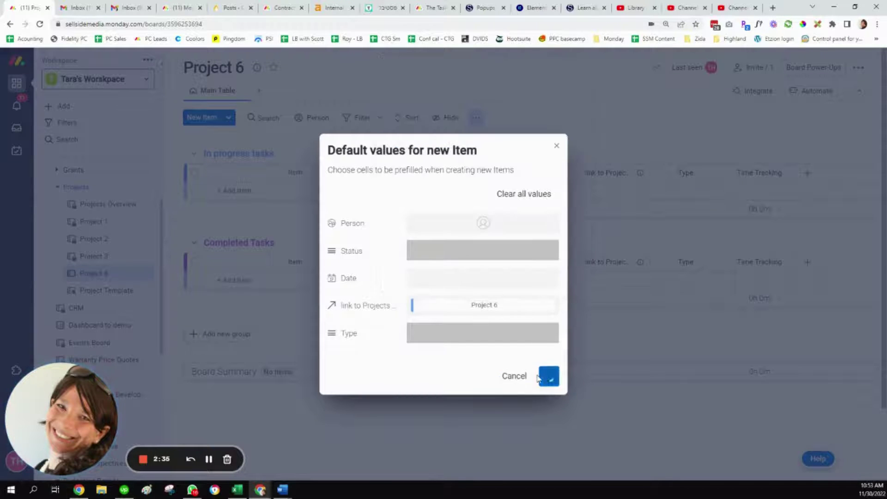
Add task Item 1 to In progress tasks with status Working on it
{"action": "left_click", "coordinate": [262, 192]}
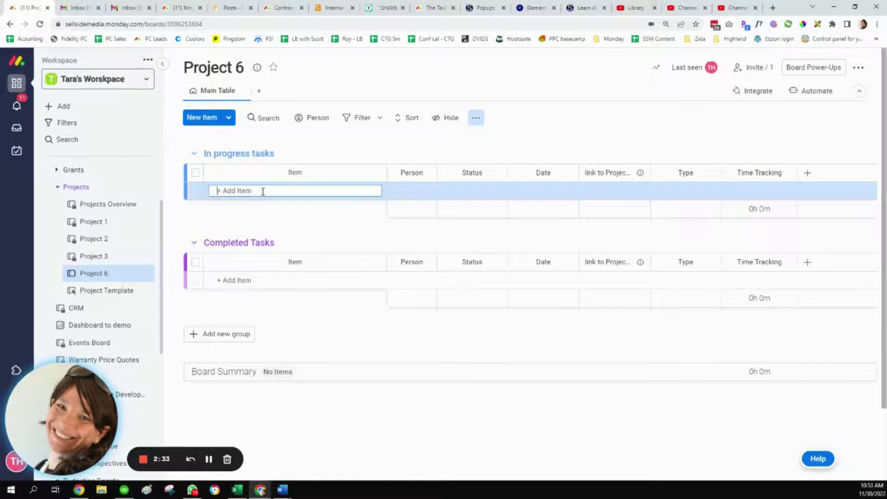
{"action": "type", "text": "Item"}
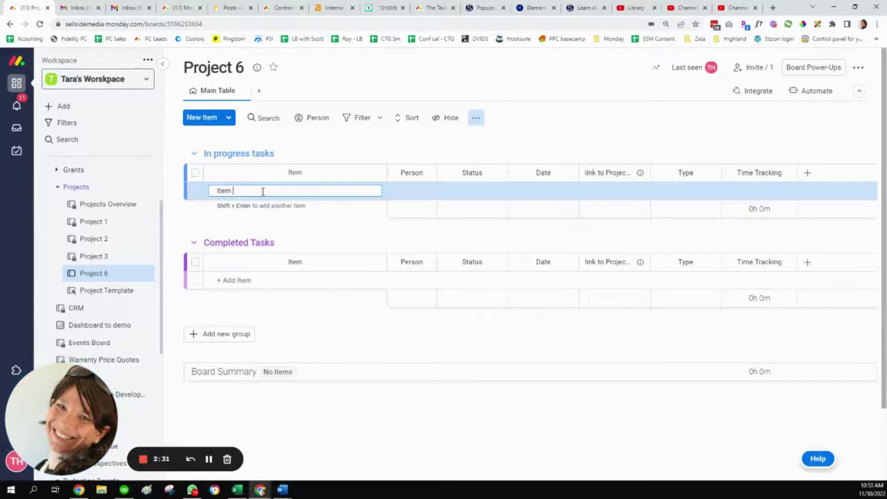
{"action": "type", "text": " 1"}
{"action": "key", "text": "Return"}
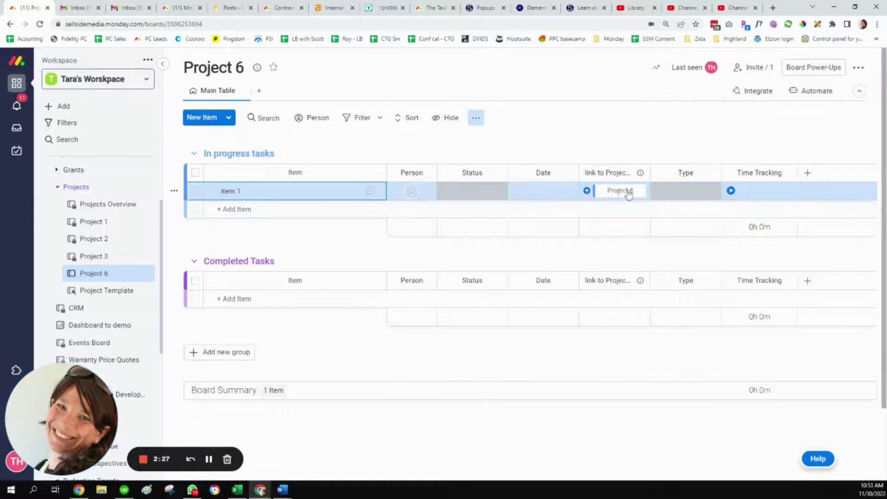
{"action": "left_click", "coordinate": [469, 196]}
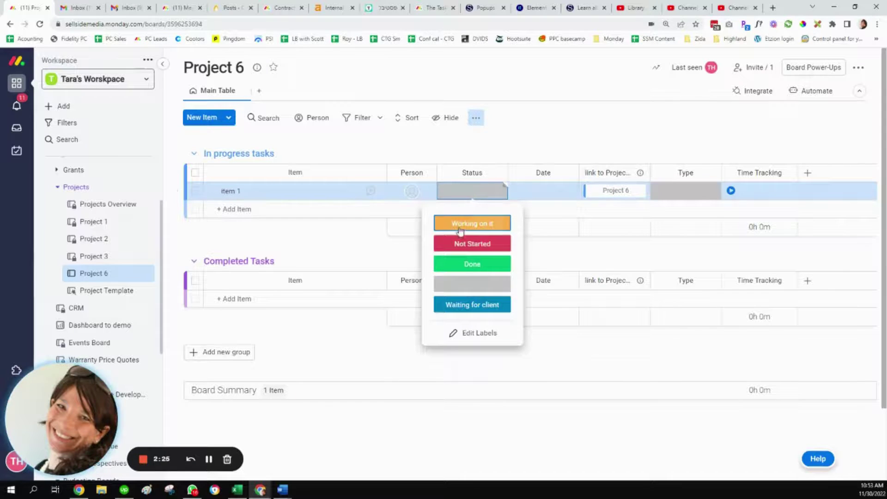
{"action": "left_click", "coordinate": [472, 221]}
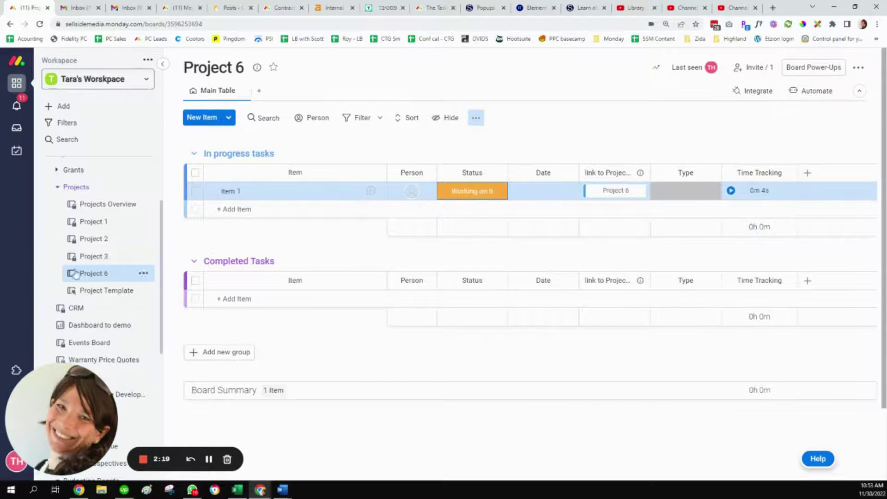
Check Projects Overview for Project 6's mirrored Item 1 data and review the board's automations
{"action": "left_click", "coordinate": [93, 204]}
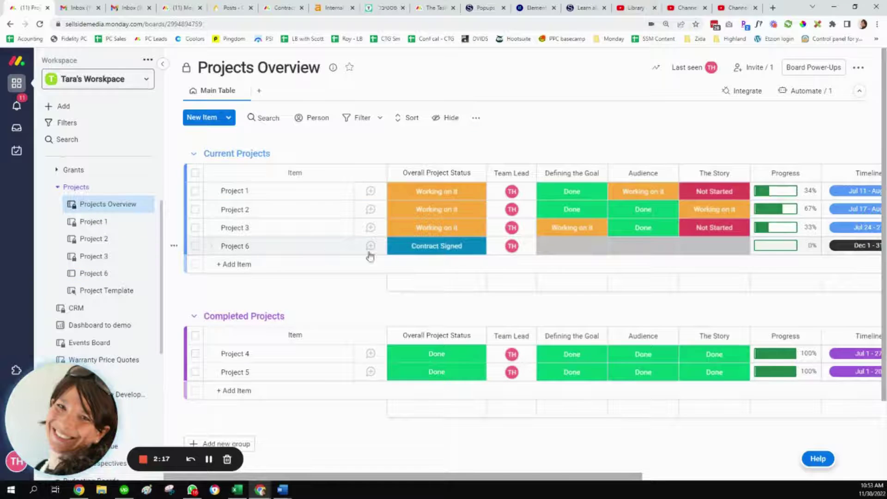
{"action": "left_click_drag", "start_coordinate": [443, 480], "coordinate": [665, 476]}
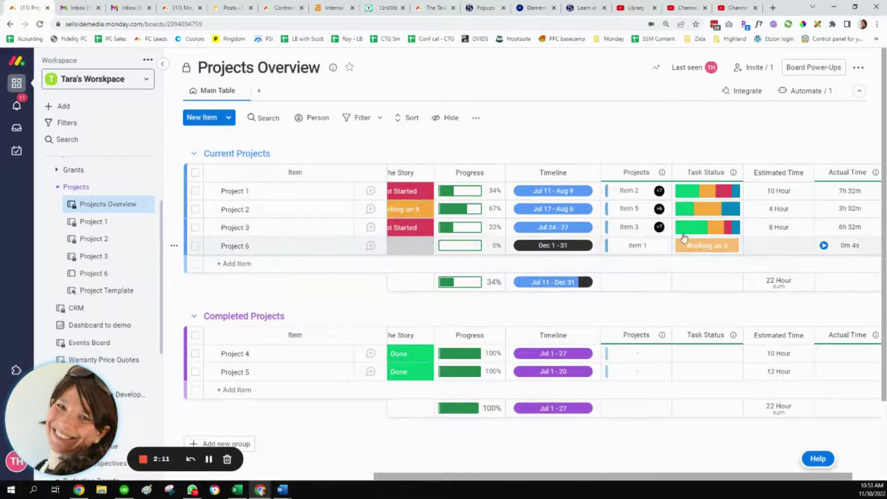
{"action": "left_click", "coordinate": [793, 98]}
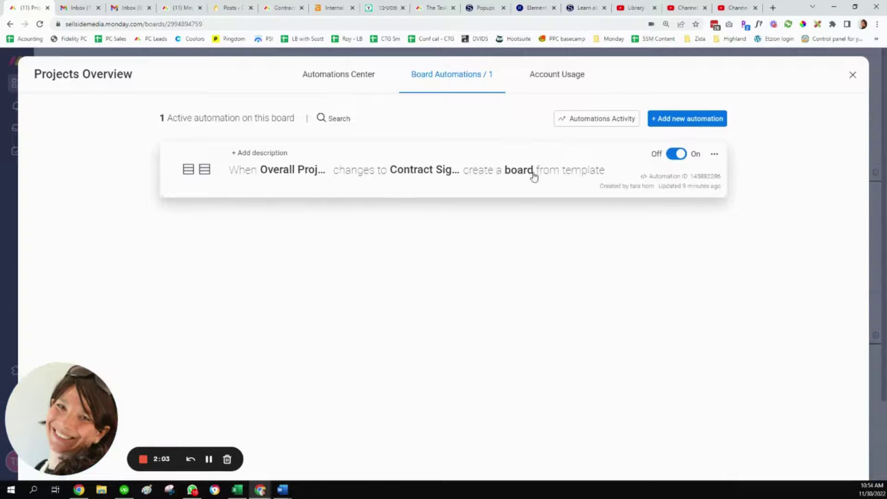
{"action": "left_click", "coordinate": [853, 75]}
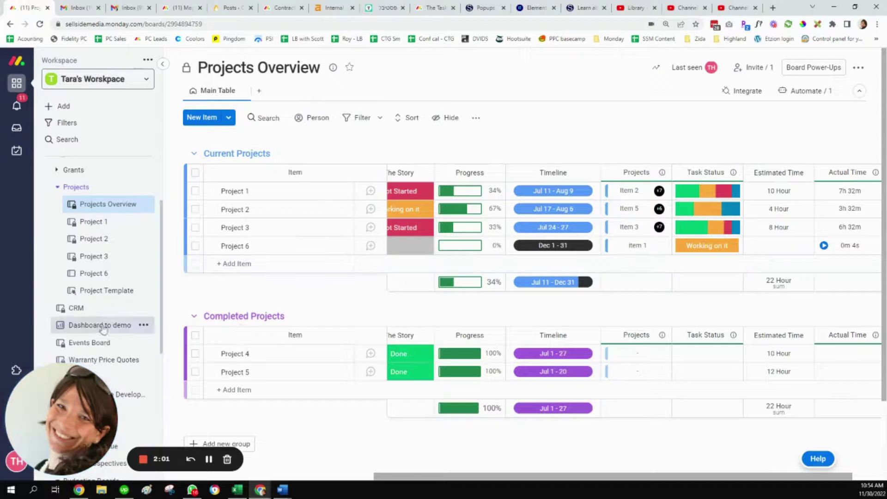
{"action": "left_click", "coordinate": [105, 292]}
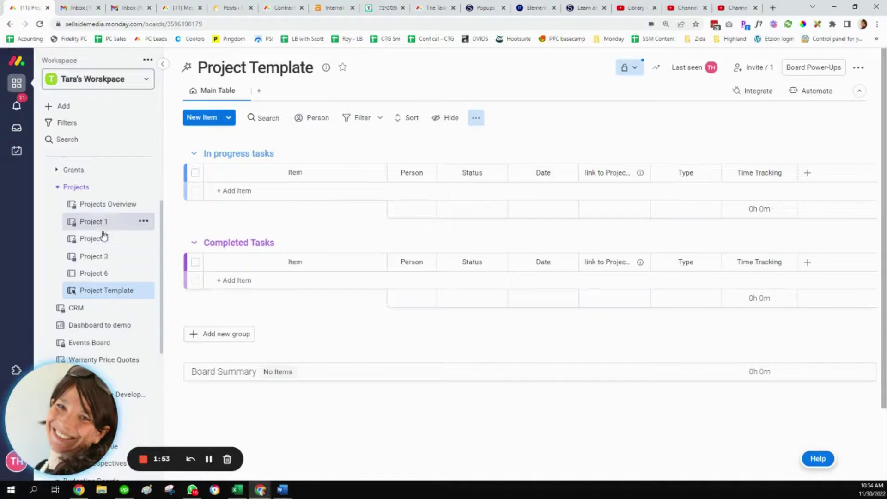
{"action": "left_click", "coordinate": [103, 205]}
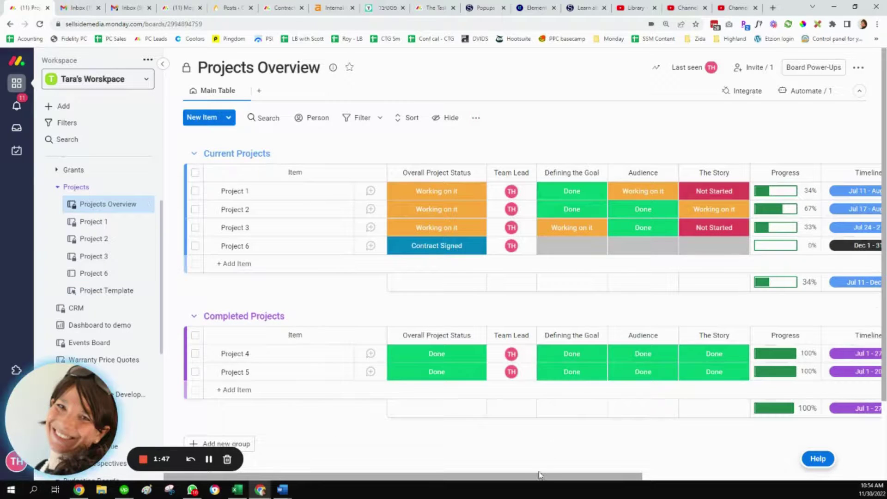
{"action": "left_click_drag", "start_coordinate": [538, 477], "coordinate": [765, 478]}
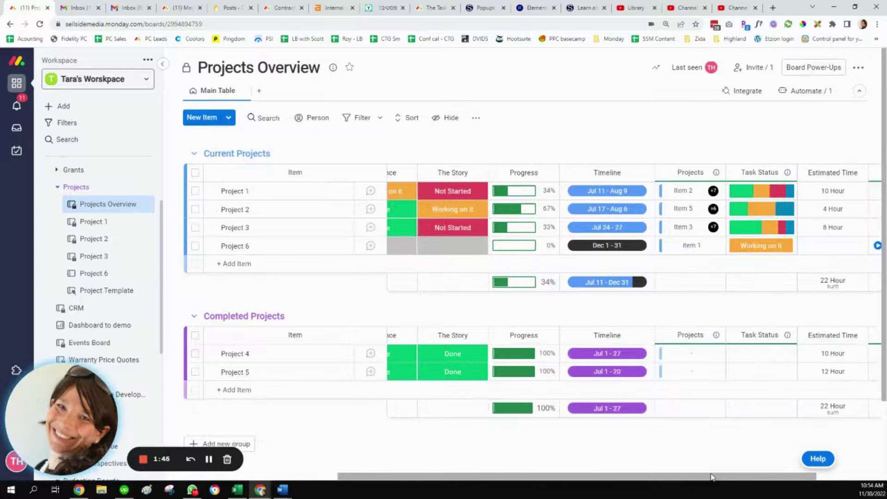
{"action": "left_click_drag", "start_coordinate": [776, 478], "coordinate": [780, 478]}
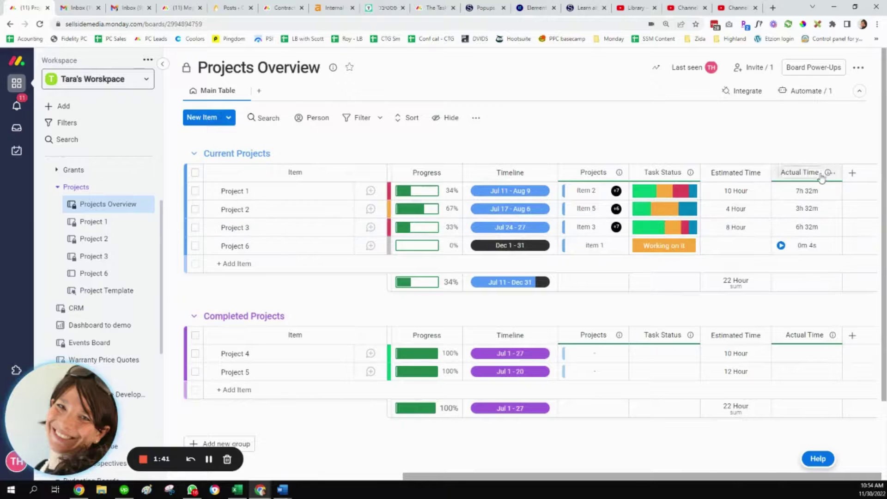
{"action": "scroll", "coordinate": [688, 390], "scroll_direction": "left", "scroll_amount": 2}
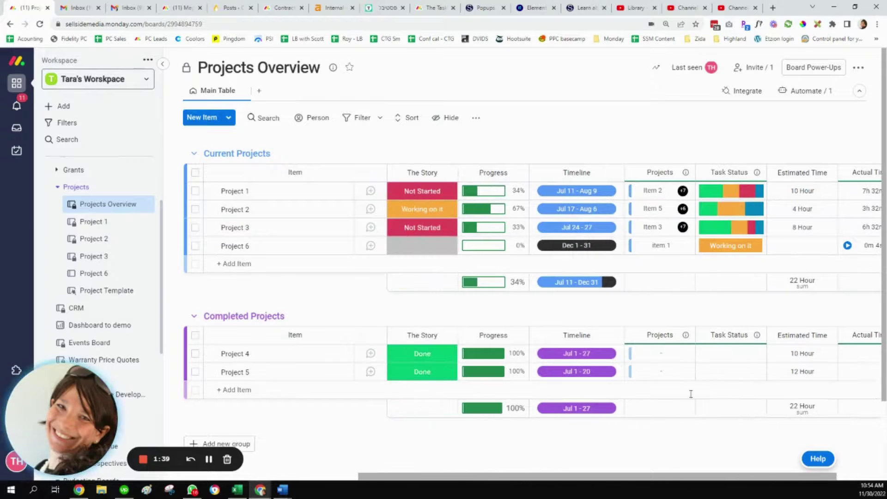
{"action": "scroll", "coordinate": [706, 220], "scroll_direction": "left", "scroll_amount": 6}
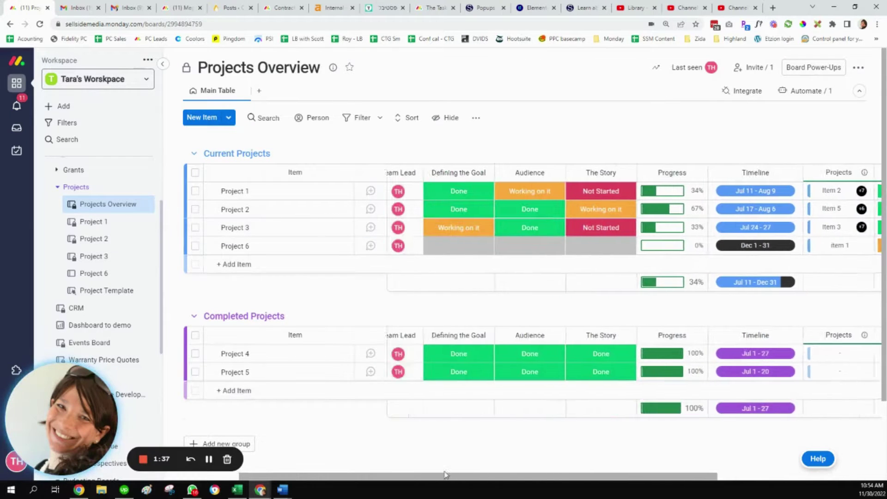